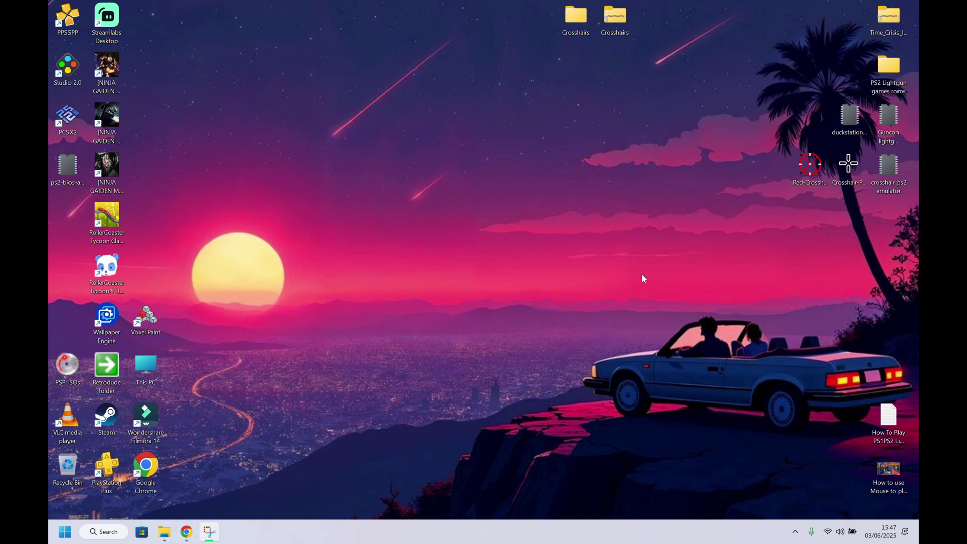
# - Check the crosshairs download link in the Notepad note and view the crosshair images in the MEGA folder in Chrome
pyautogui.doubleClick(889, 421)
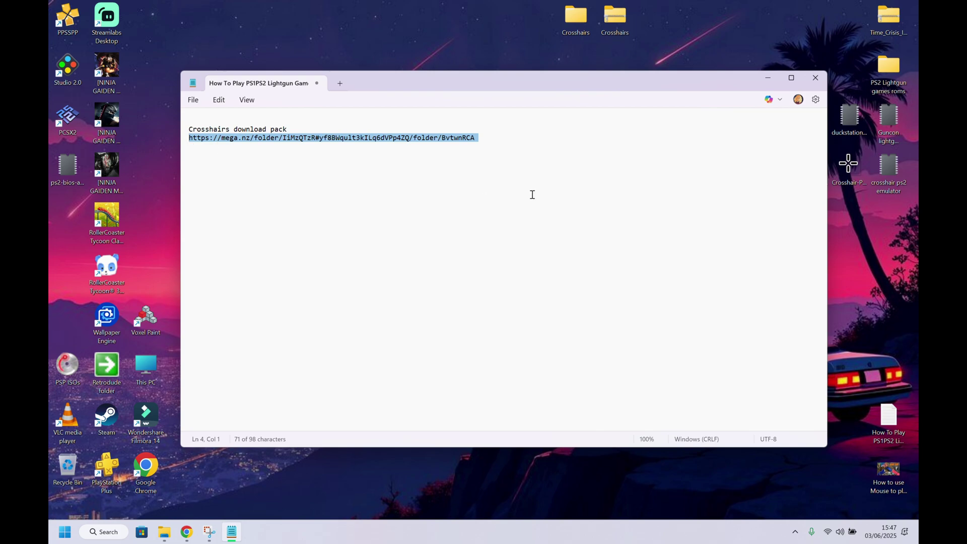
pyautogui.click(187, 532)
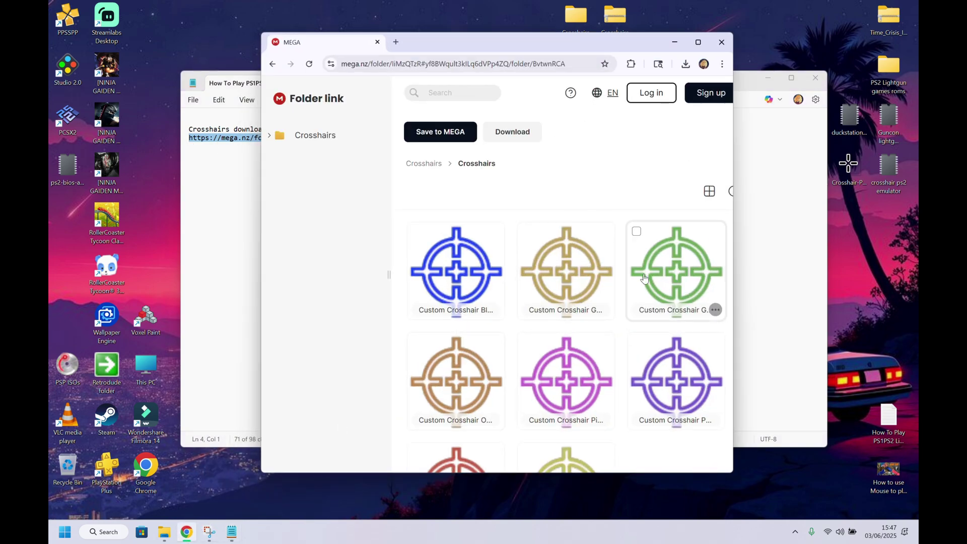
pyautogui.scroll(-2, 563, 272)
pyautogui.scroll(2, 563, 272)
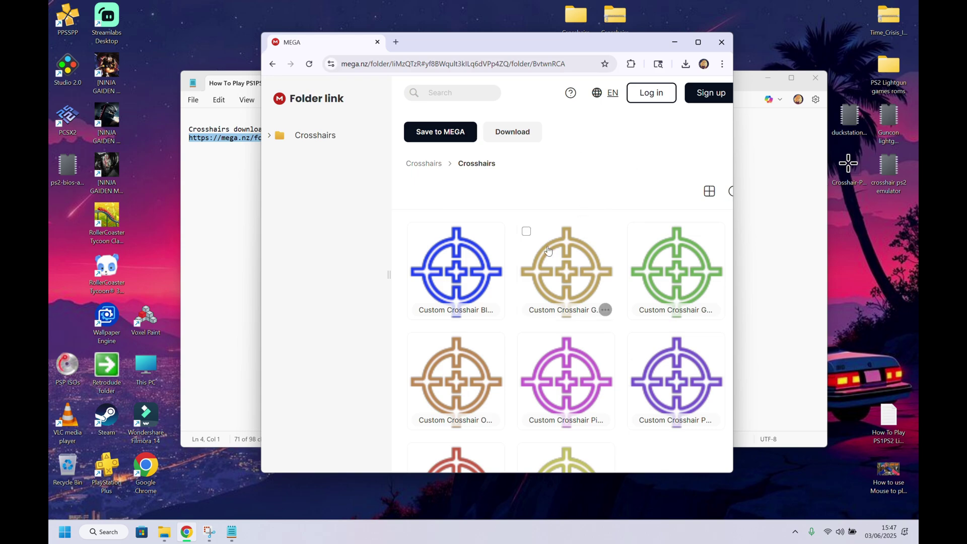
pyautogui.click(675, 41)
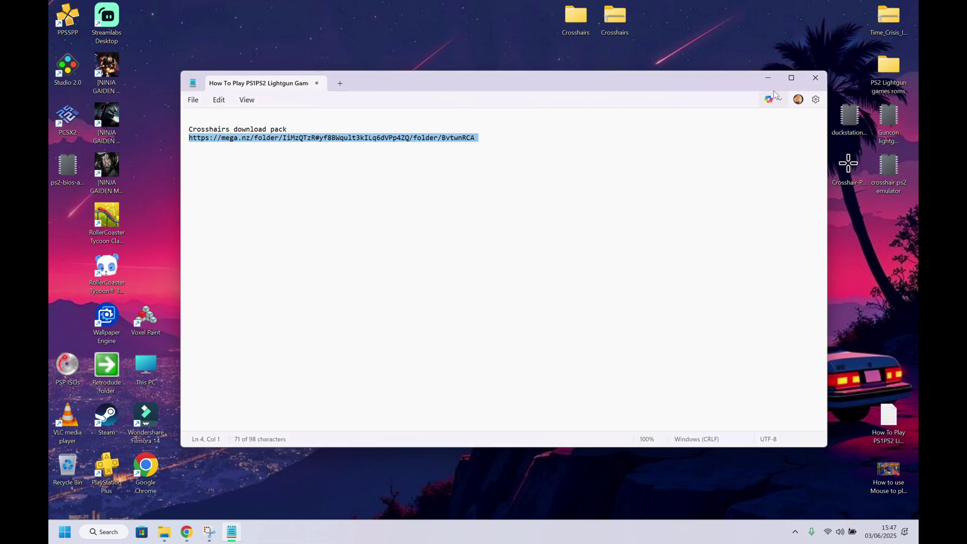
pyautogui.click(767, 76)
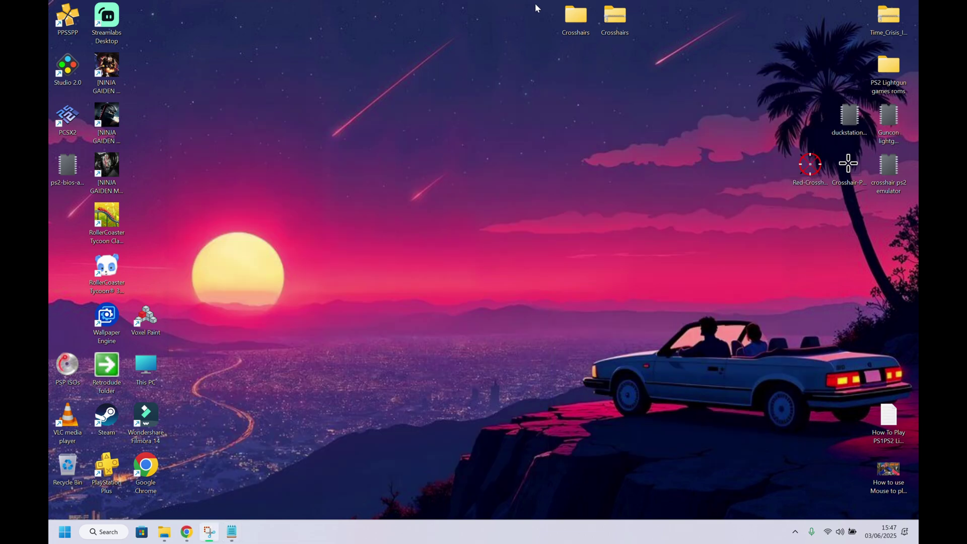
# - Look through the extracted crosshair images in the desktop's nested Crosshairs folder
pyautogui.doubleClick(579, 21)
pyautogui.doubleClick(309, 209)
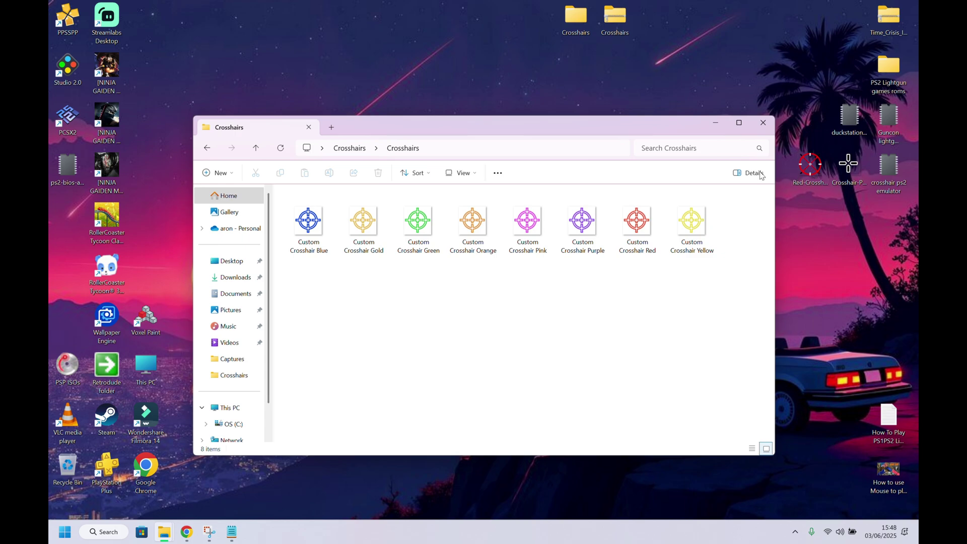
pyautogui.click(714, 124)
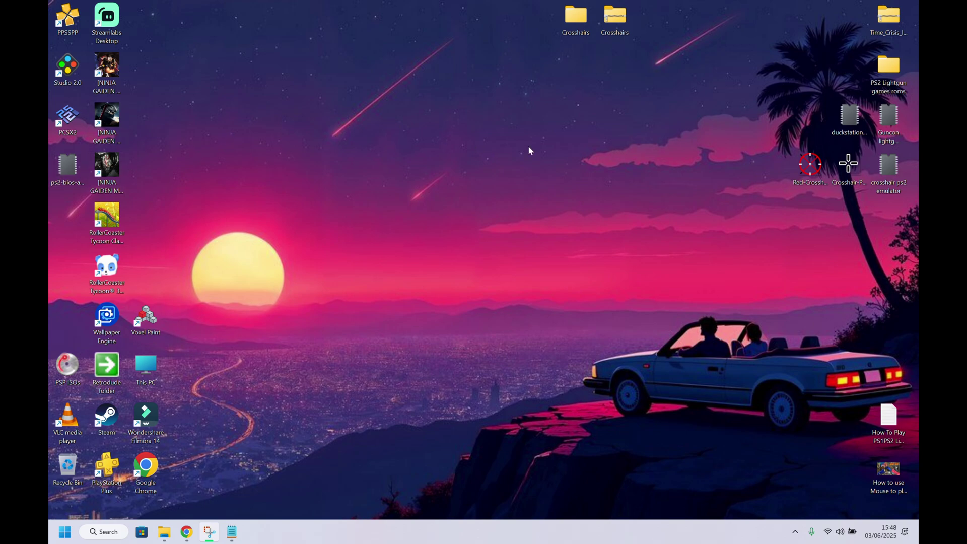
# - Start Time Crisis II in PCSX2 and choose GunCon 2 as the device for USB Port 1
pyautogui.doubleClick(60, 116)
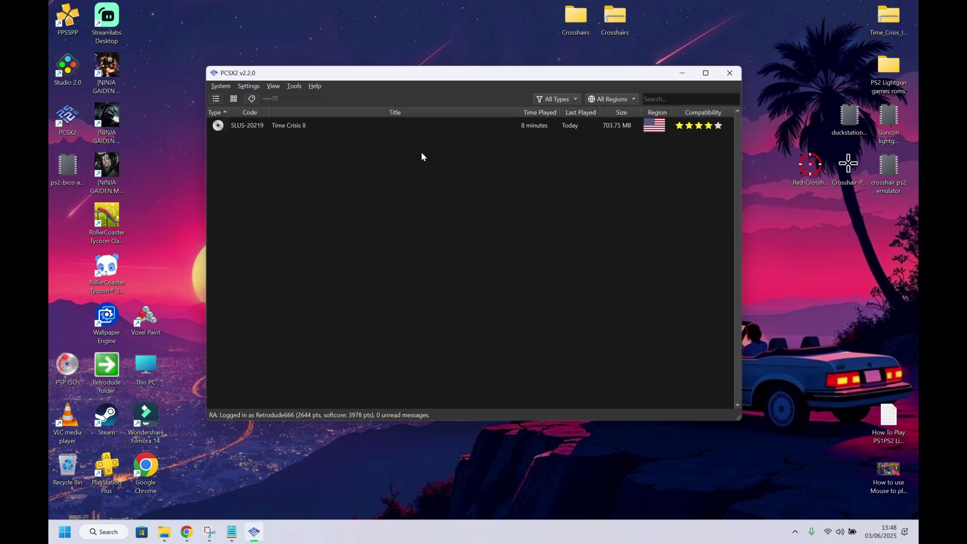
pyautogui.doubleClick(296, 121)
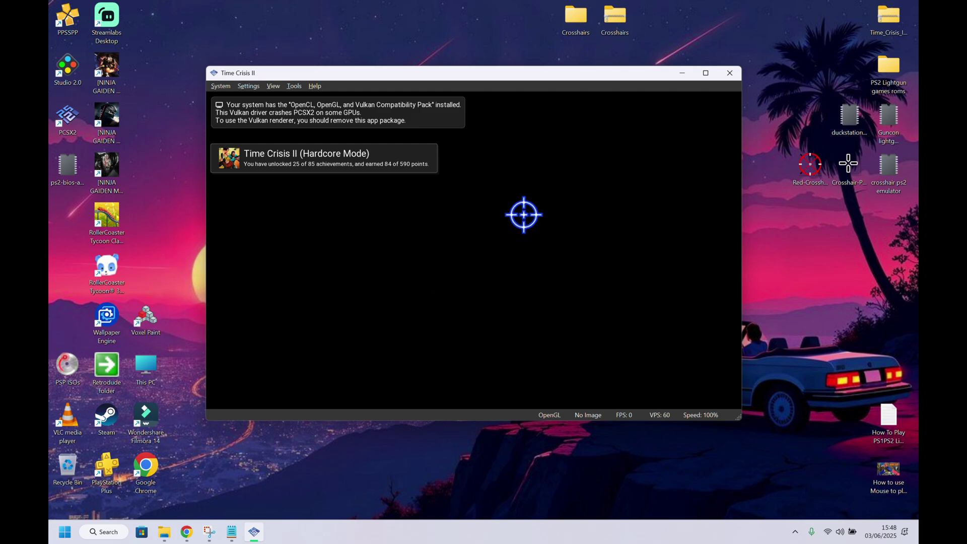
pyautogui.click(251, 87)
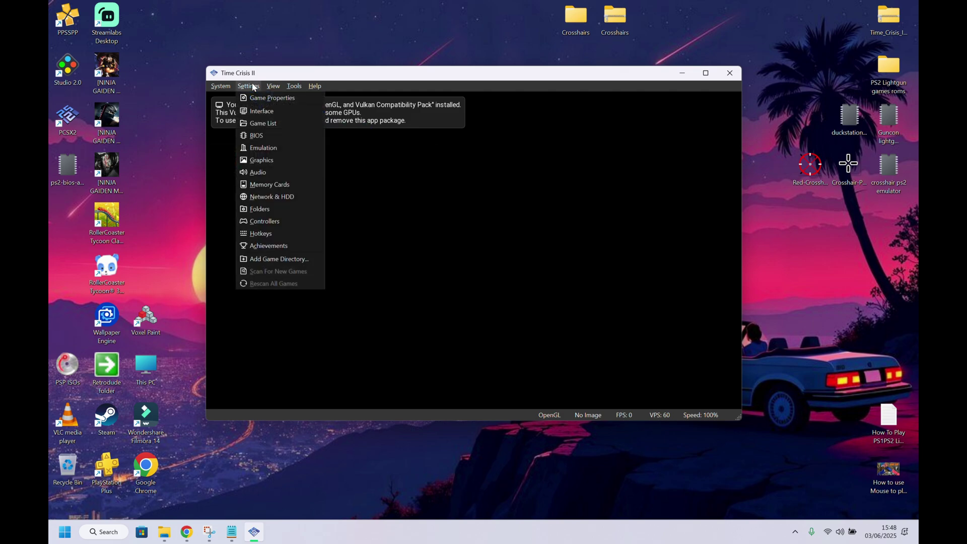
pyautogui.click(271, 221)
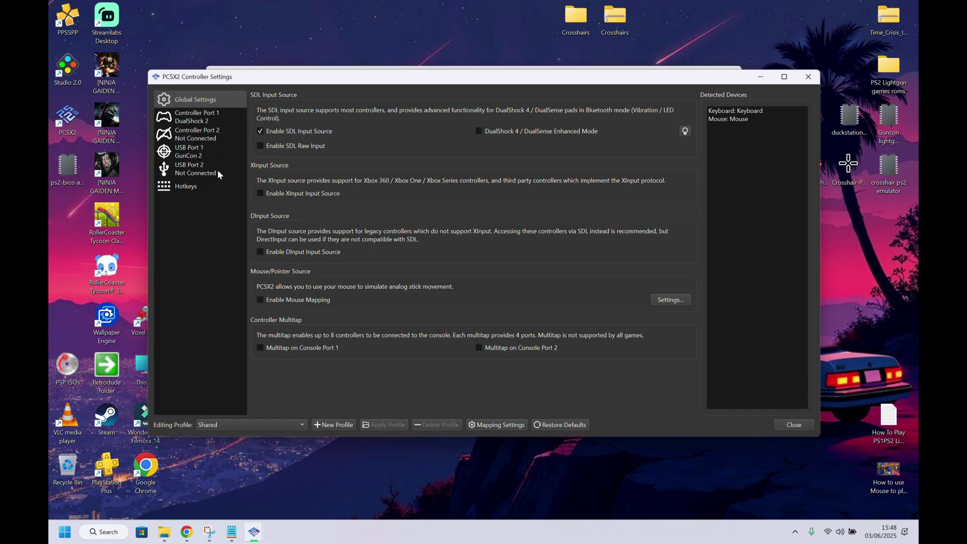
pyautogui.click(188, 157)
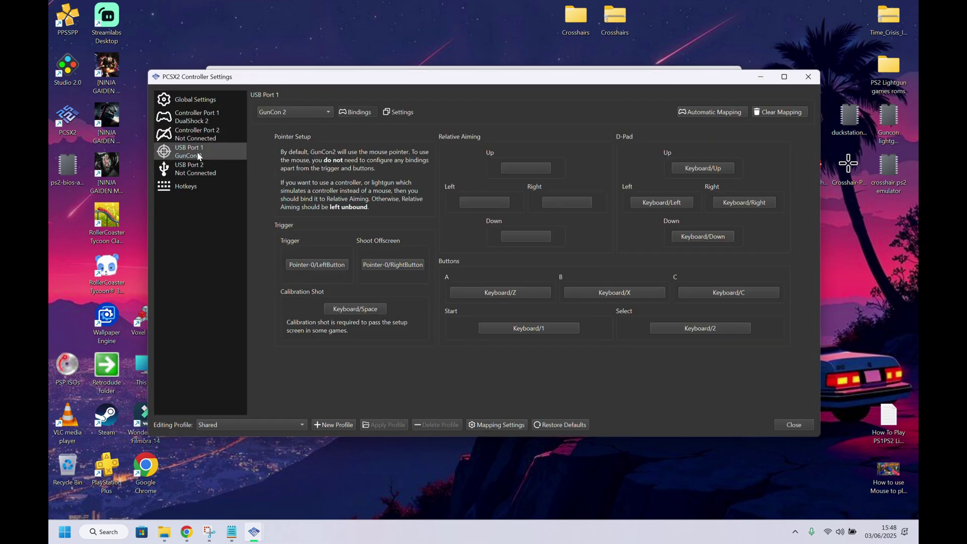
pyautogui.click(303, 112)
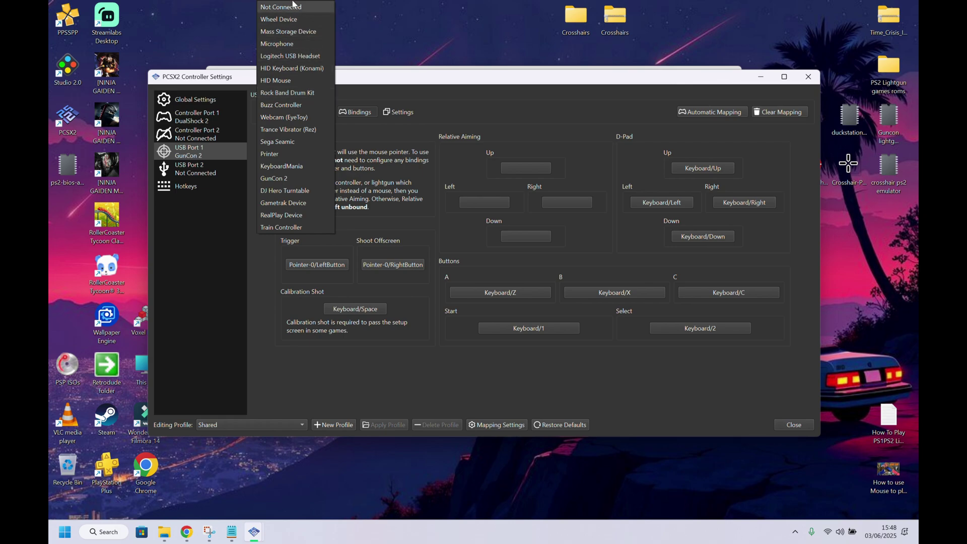
pyautogui.click(275, 178)
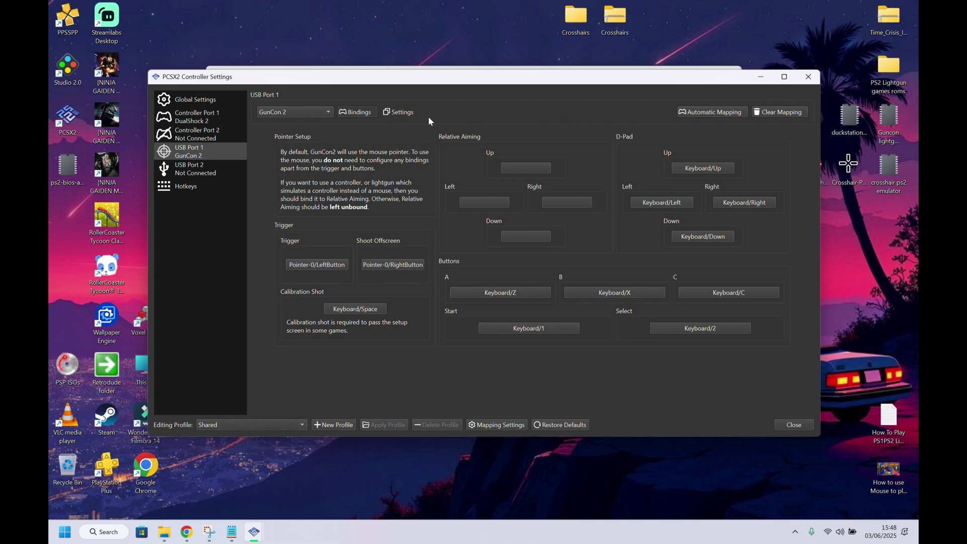
# - Set the GunCon 2 cursor image to Custom Crosshair Gold from the desktop's nested Crosshairs folder
pyautogui.click(399, 112)
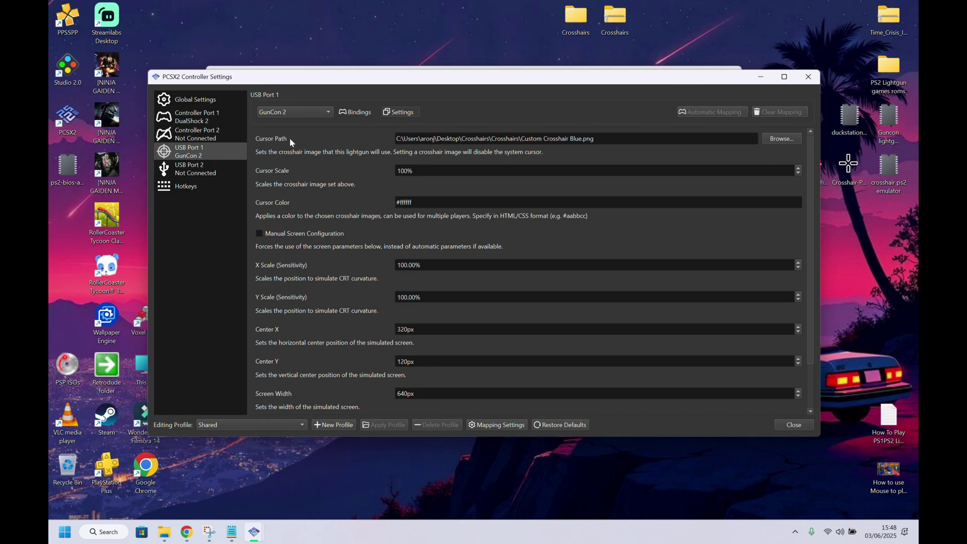
pyautogui.click(779, 139)
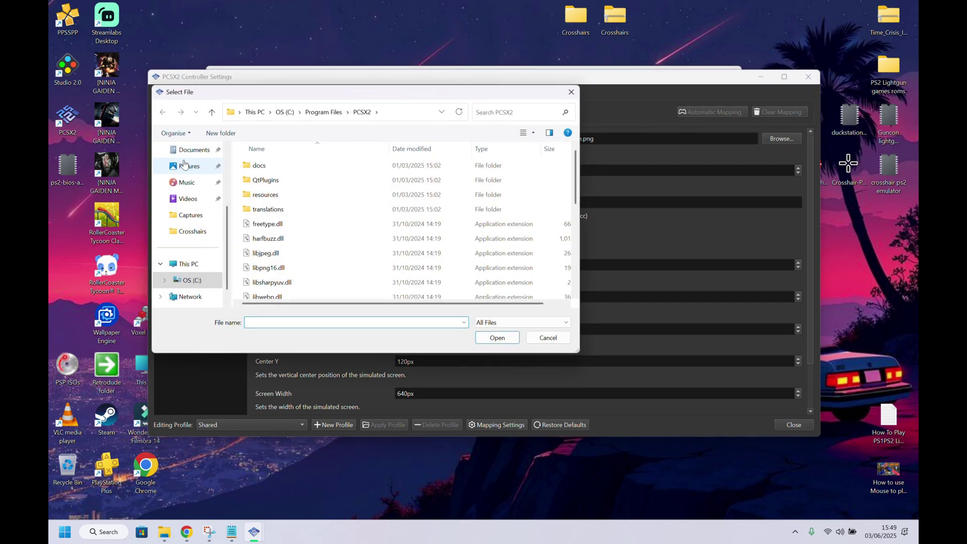
pyautogui.scroll(3, 180, 191)
pyautogui.click(176, 216)
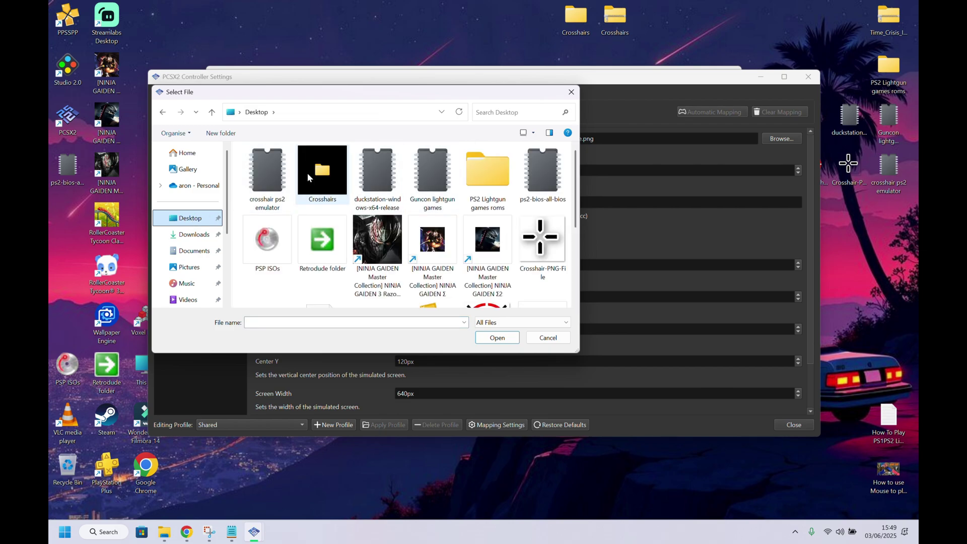
pyautogui.doubleClick(307, 173)
pyautogui.doubleClick(276, 165)
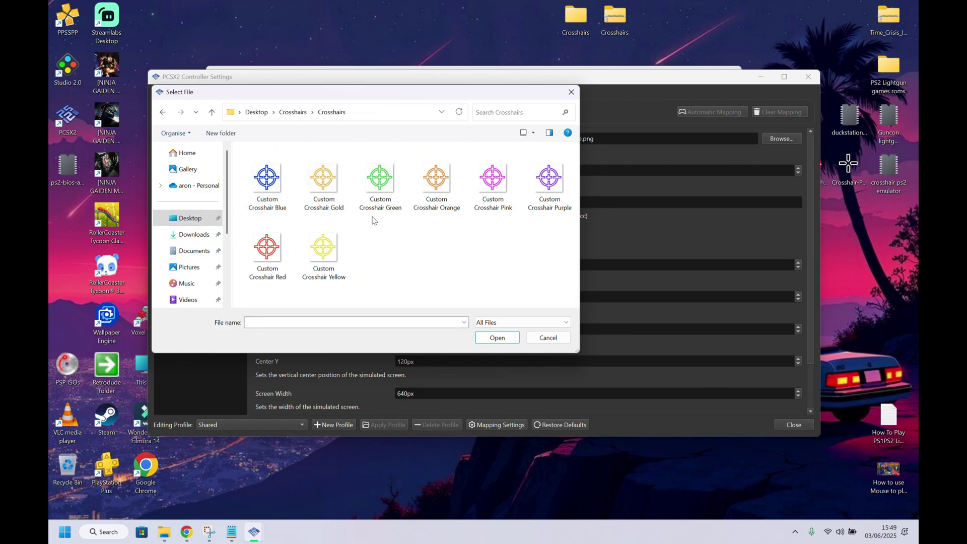
pyautogui.doubleClick(325, 175)
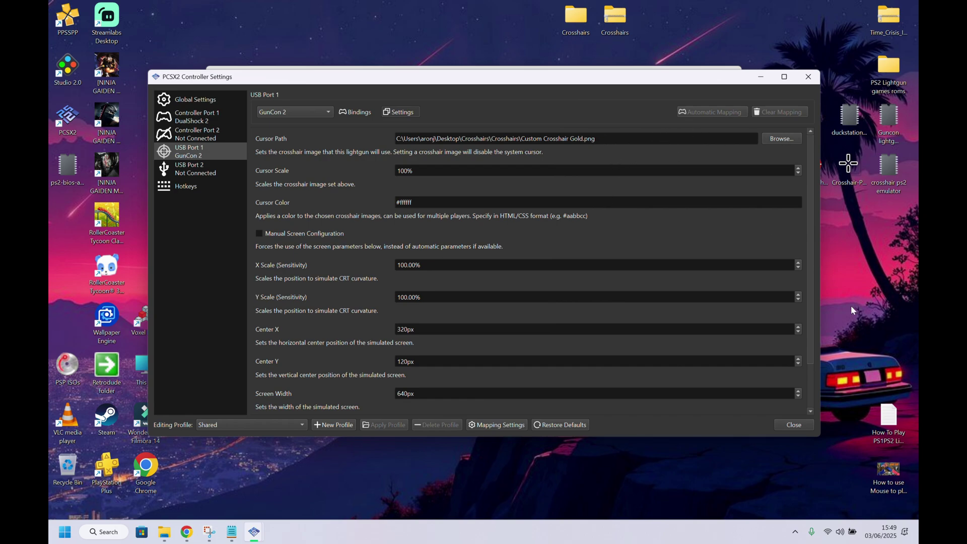
pyautogui.click(795, 427)
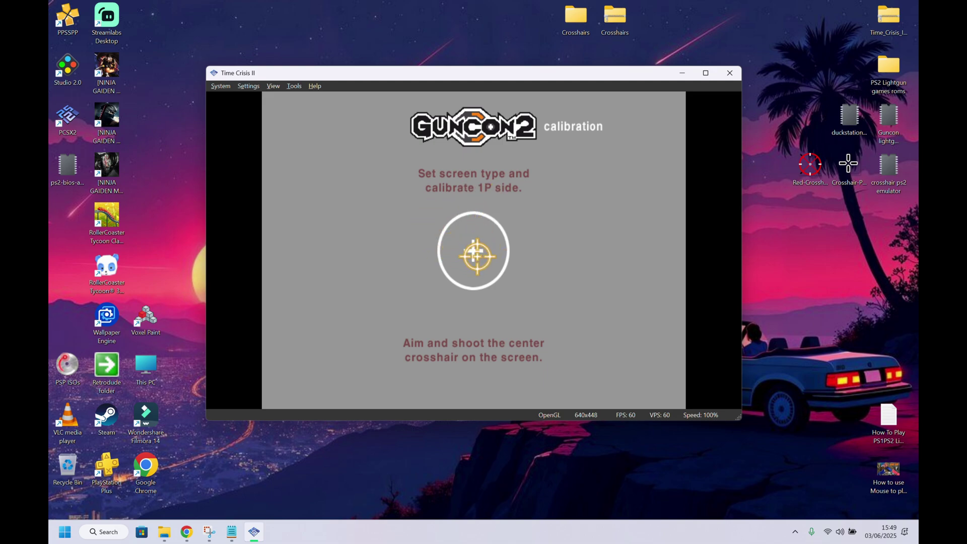
# - Calibrate the GunCon 2 on the center target and start a game from the Time Crisis II title screen
pyautogui.press('space')
pyautogui.press('space')
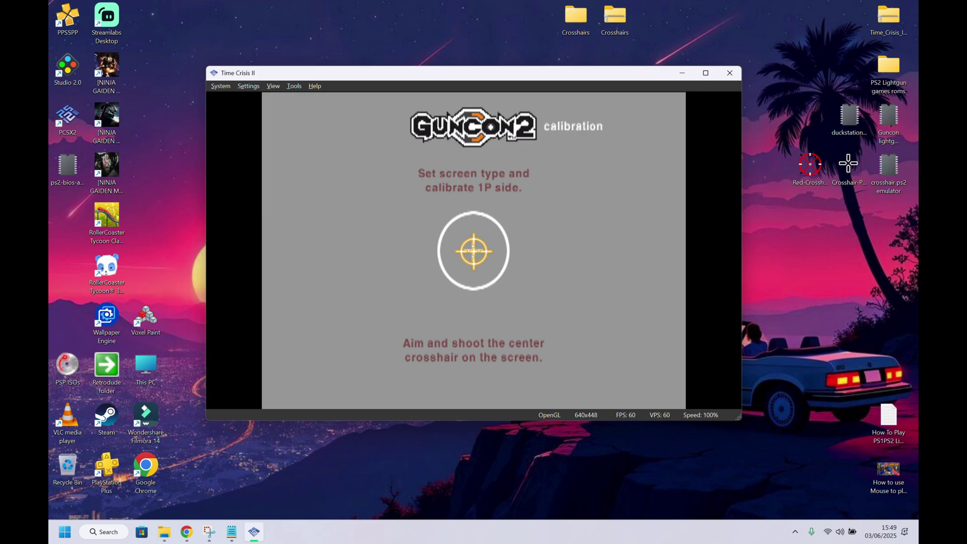
pyautogui.click(475, 256)
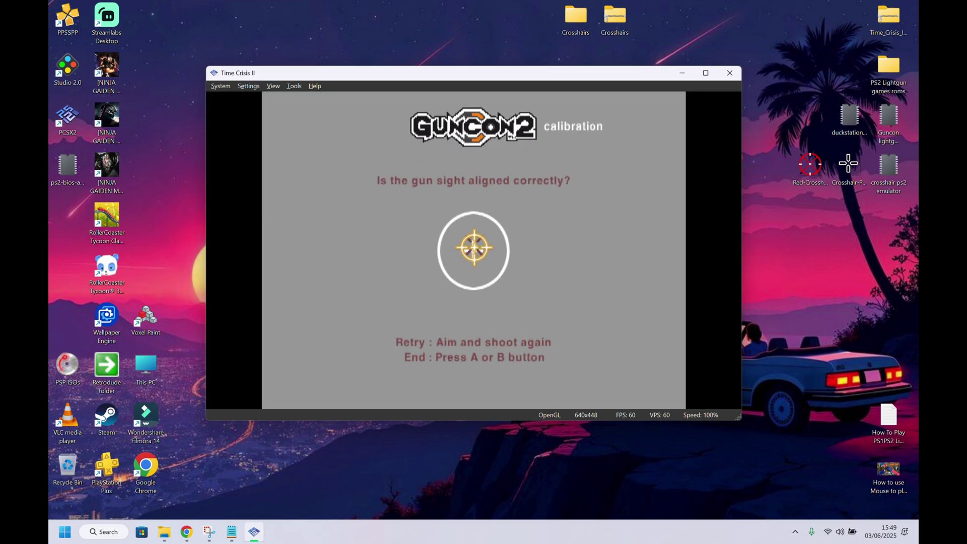
pyautogui.rightClick(474, 250)
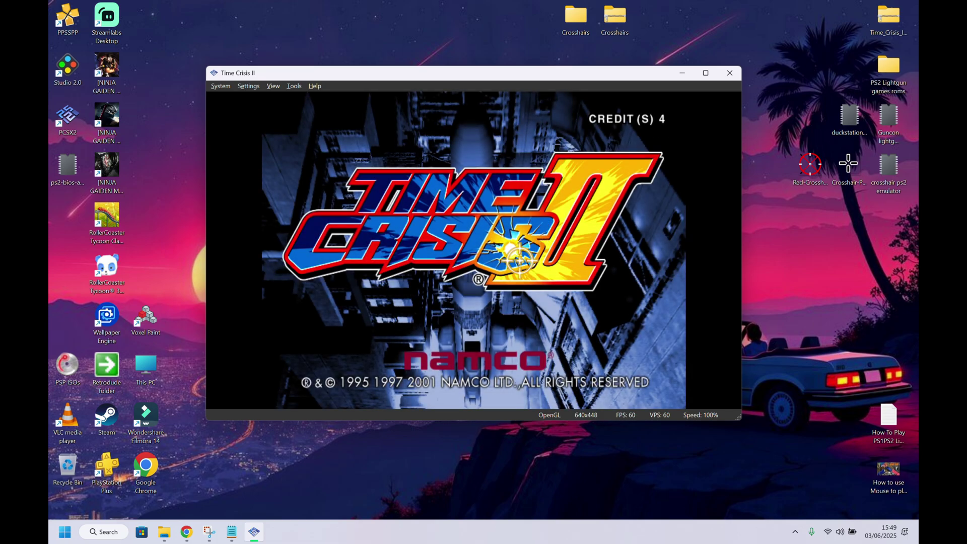
pyautogui.click(518, 261)
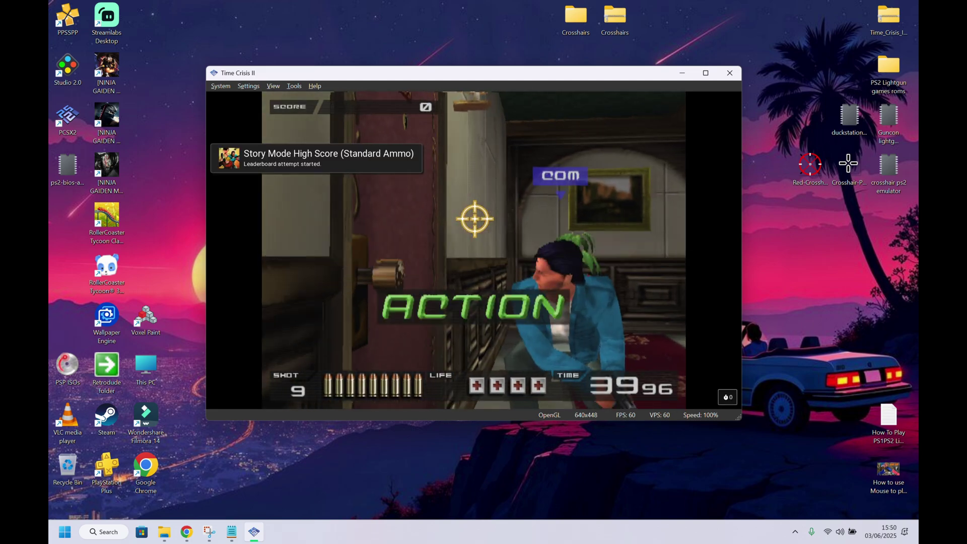
# - Test the gold crosshair by shooting enemies in the dining room, and pause the game
pyautogui.click(395, 258)
pyautogui.click(572, 277)
pyautogui.click(287, 252)
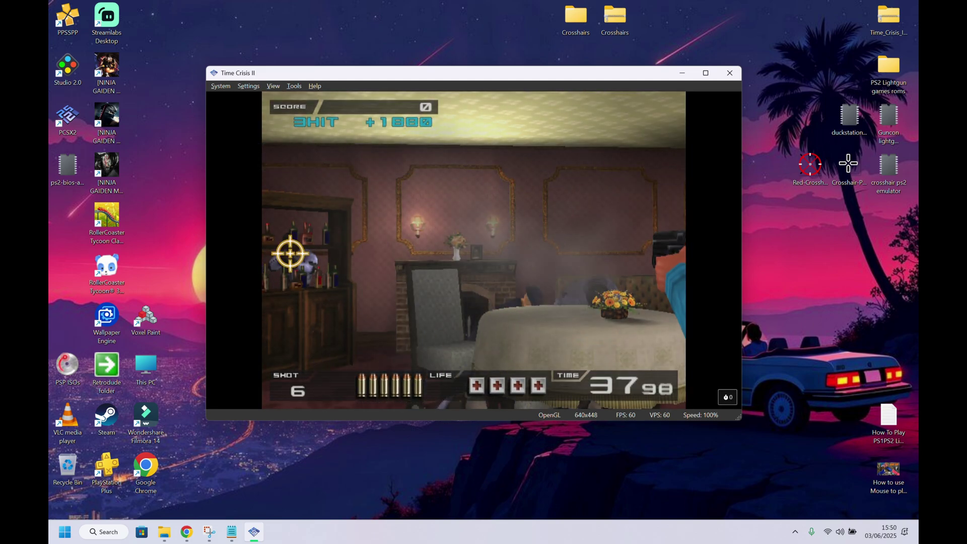
pyautogui.click(285, 255)
pyautogui.click(285, 255)
pyautogui.click(489, 268)
pyautogui.click(489, 268)
pyautogui.click(485, 270)
pyautogui.click(551, 259)
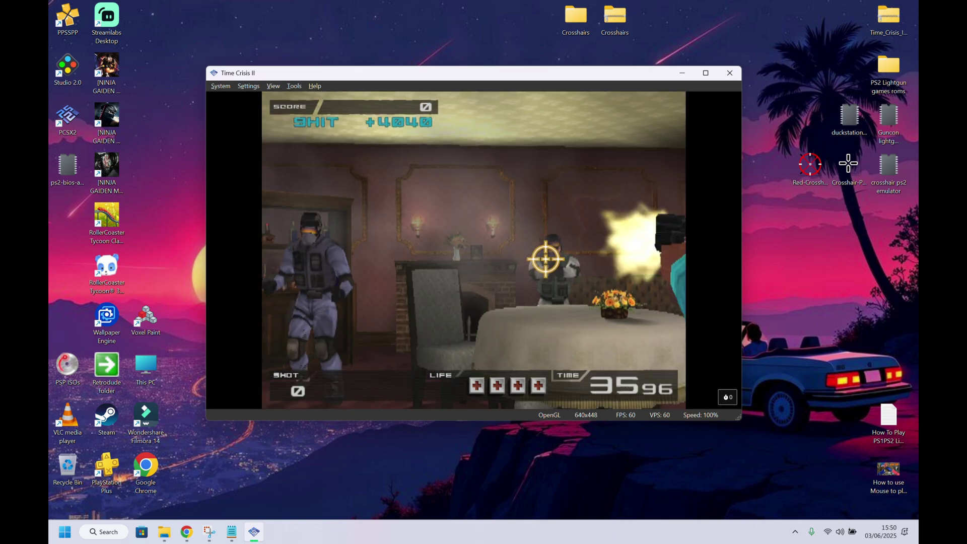
pyautogui.rightClick(471, 245)
pyautogui.press('space')
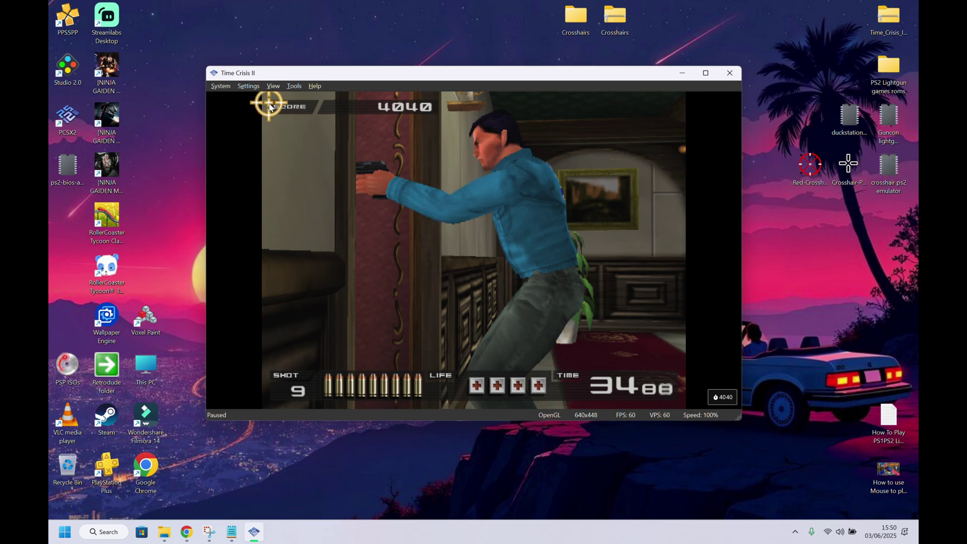
# - Change the GunCon 2 cursor image on USB Port 1 to Crosshair-PNG-File from the desktop
pyautogui.click(248, 87)
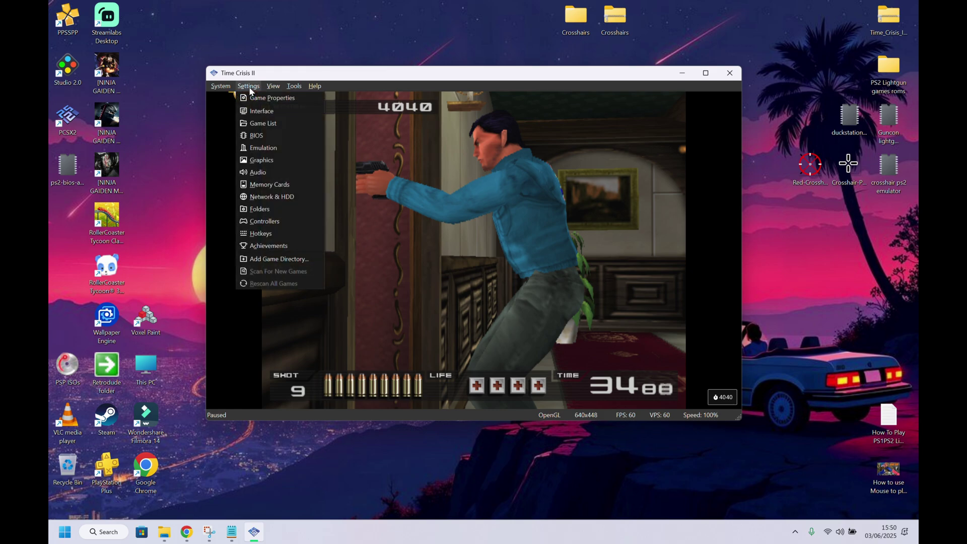
pyautogui.click(266, 222)
pyautogui.click(191, 159)
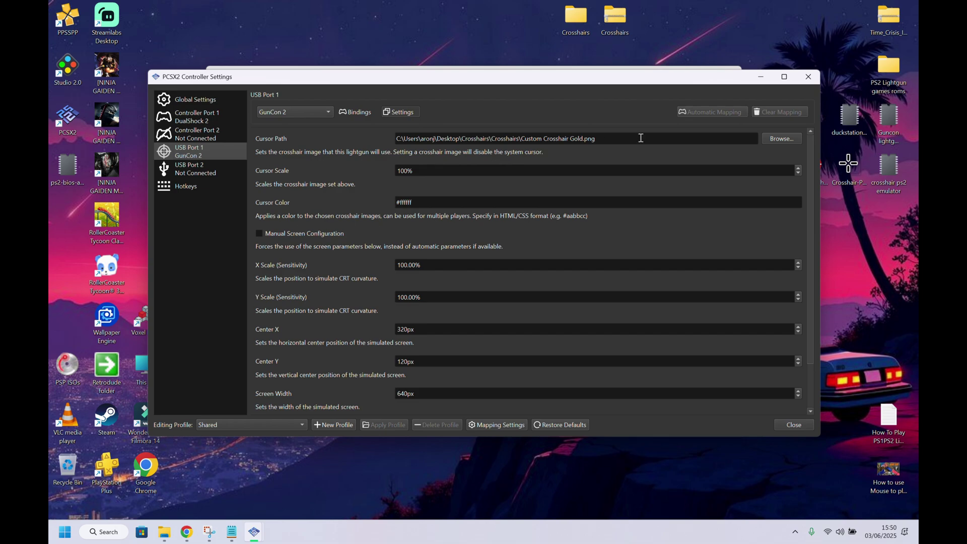
pyautogui.click(787, 141)
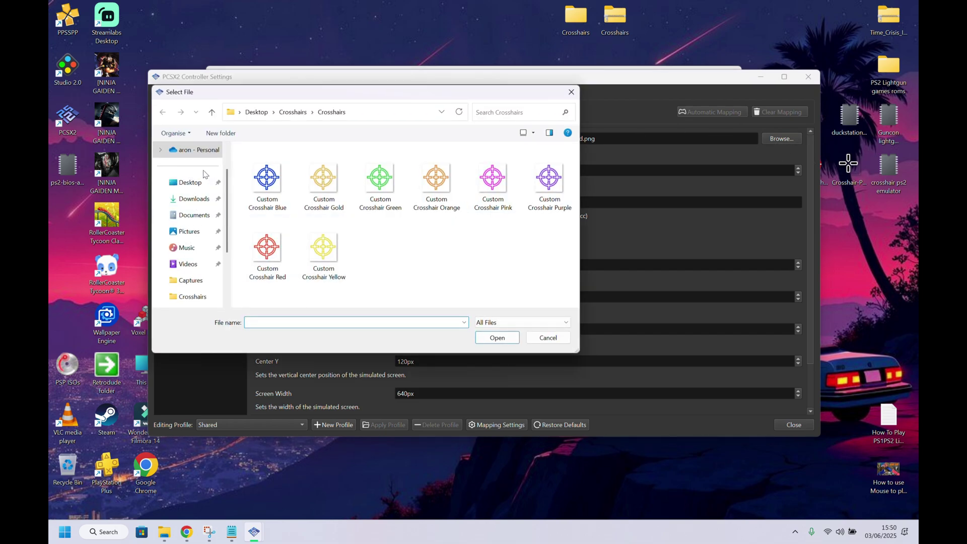
pyautogui.click(195, 185)
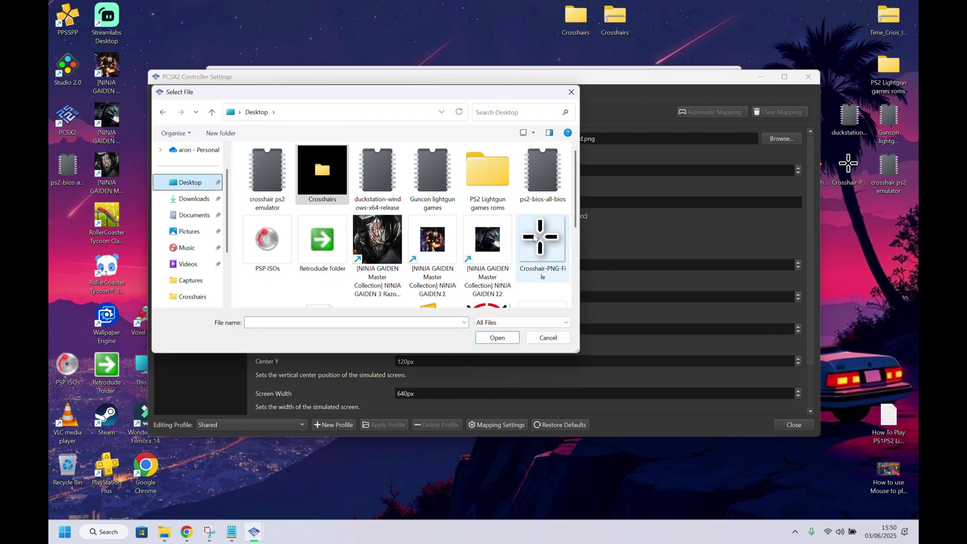
pyautogui.click(538, 256)
pyautogui.click(497, 340)
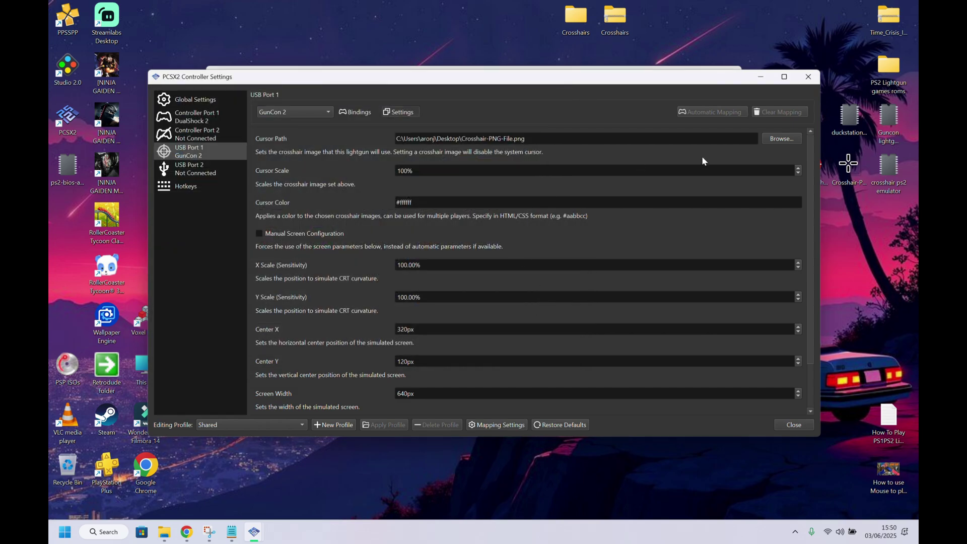
pyautogui.click(791, 426)
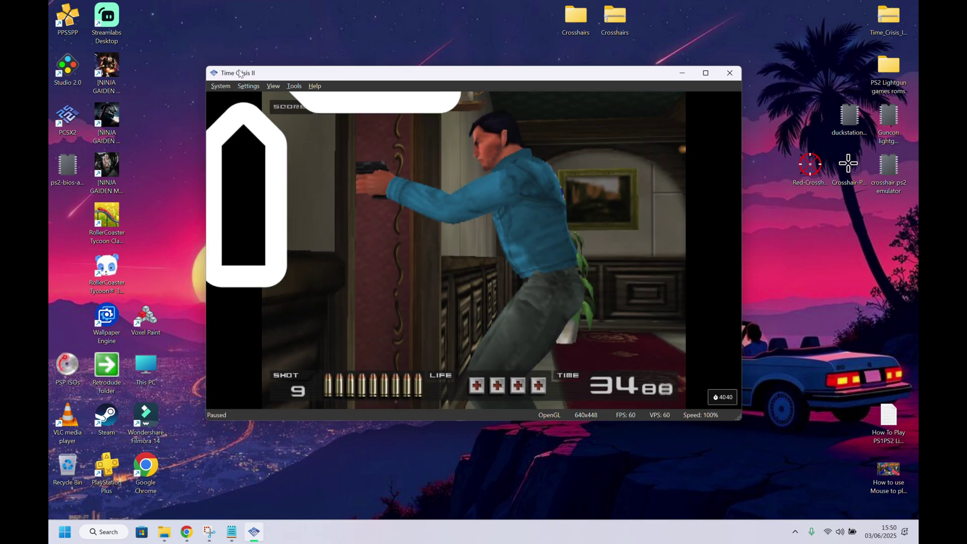
# - Set the GunCon 2 cursor scale on USB Port 1 to 10% and return to the game
pyautogui.click(249, 86)
pyautogui.click(264, 222)
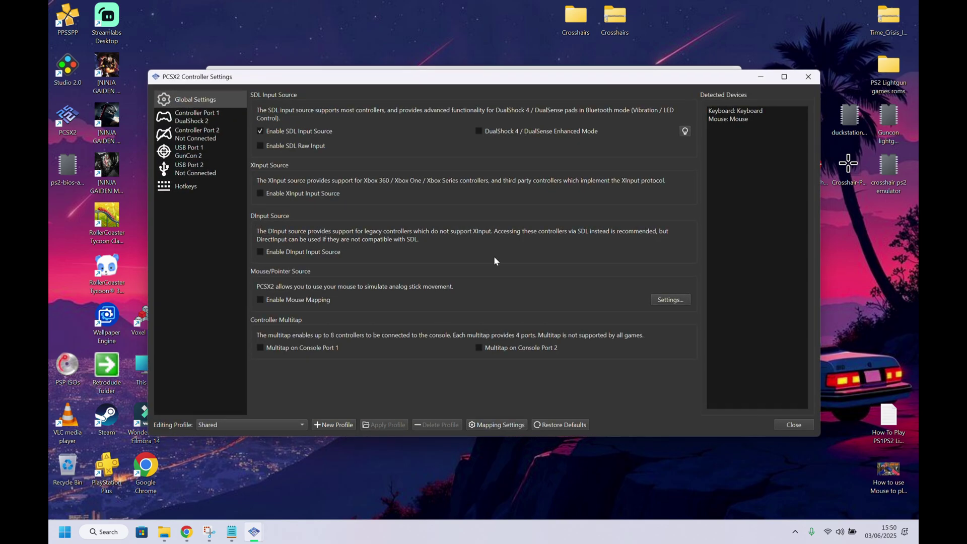
pyautogui.click(184, 167)
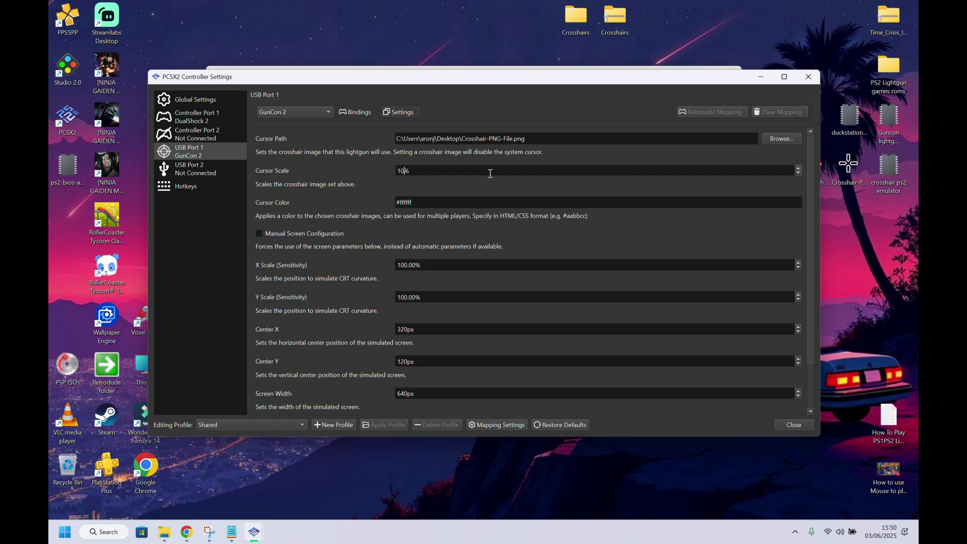
pyautogui.click(795, 426)
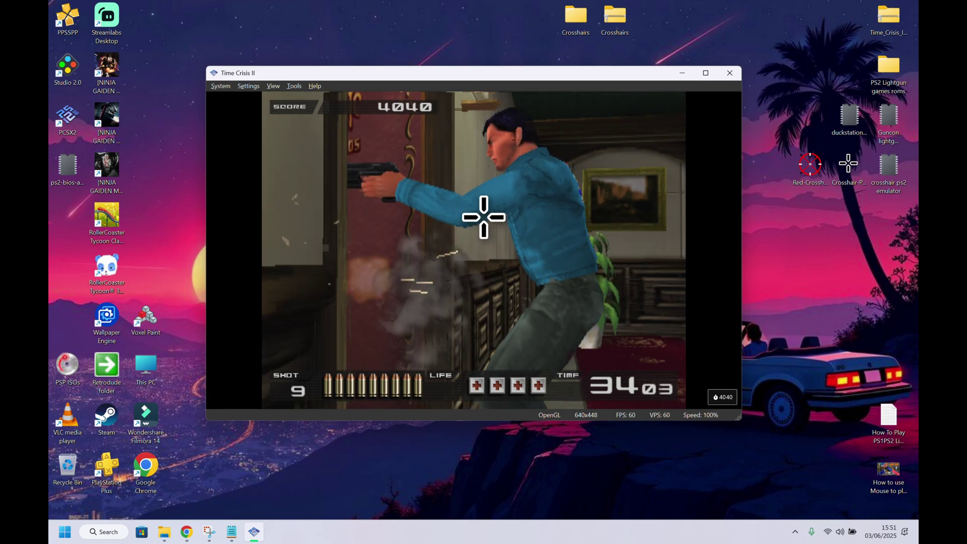
# - Test the resized white crosshair by shooting the enemies around the dining room and reloading
pyautogui.click(445, 272)
pyautogui.click(543, 255)
pyautogui.click(331, 287)
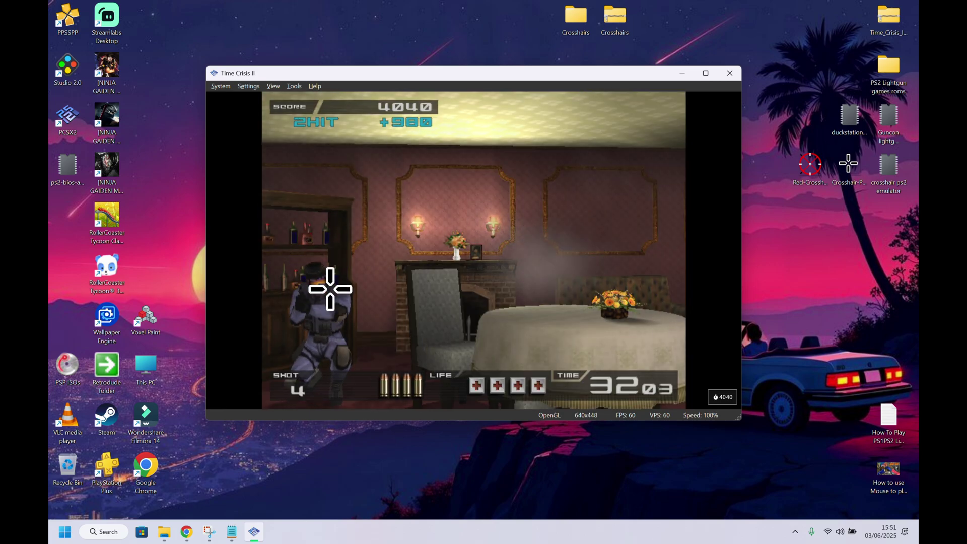
pyautogui.click(383, 272)
pyautogui.click(432, 259)
pyautogui.click(479, 259)
pyautogui.click(458, 244)
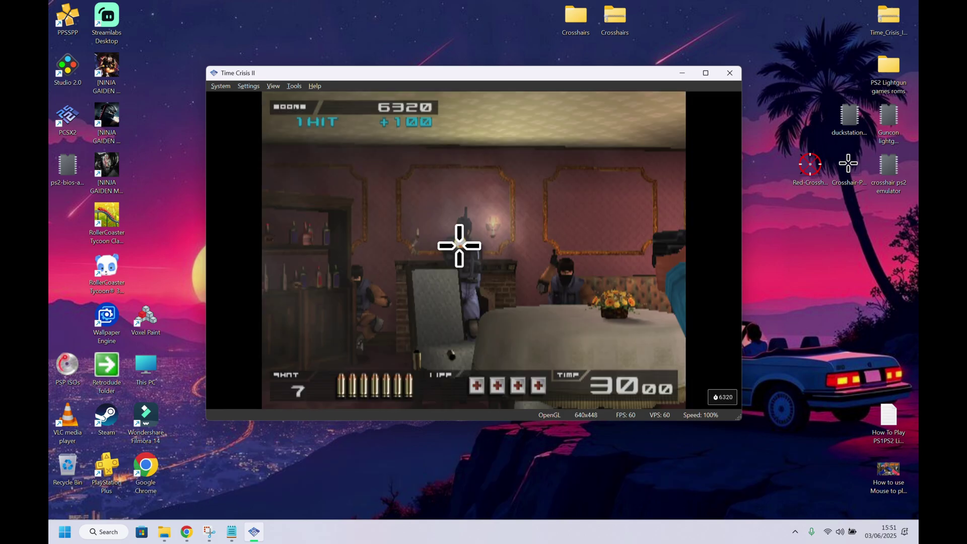
pyautogui.click(557, 277)
pyautogui.click(560, 276)
pyautogui.click(562, 276)
pyautogui.click(562, 276)
pyautogui.rightClick(436, 272)
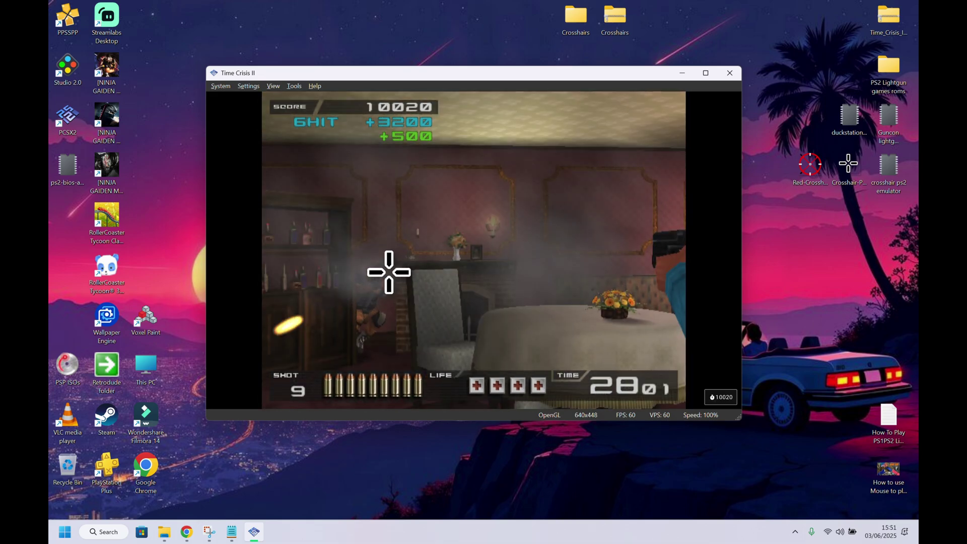
pyautogui.click(384, 276)
pyautogui.click(377, 285)
pyautogui.click(377, 286)
pyautogui.click(378, 283)
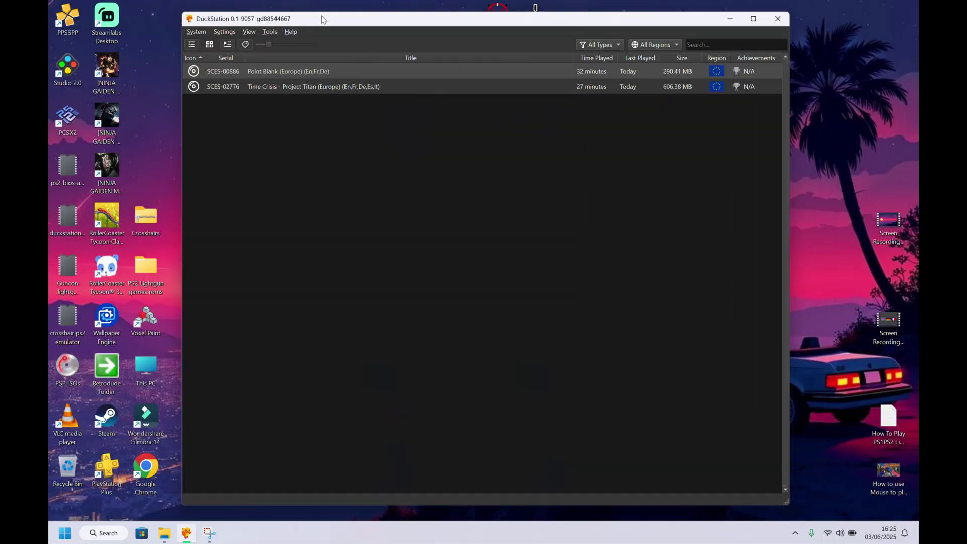
# - In DuckStation, open the controller settings for Controller Port 1
pyautogui.click(223, 32)
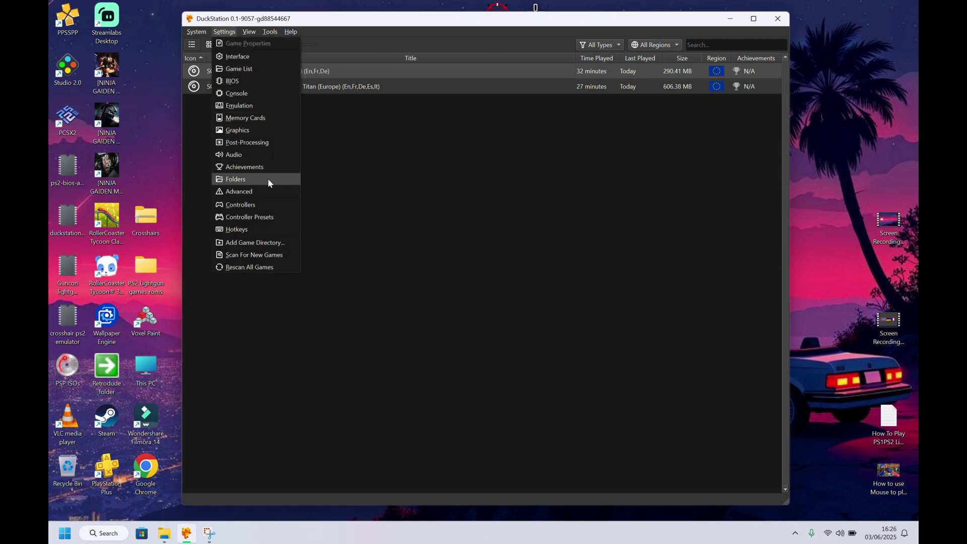
pyautogui.click(251, 206)
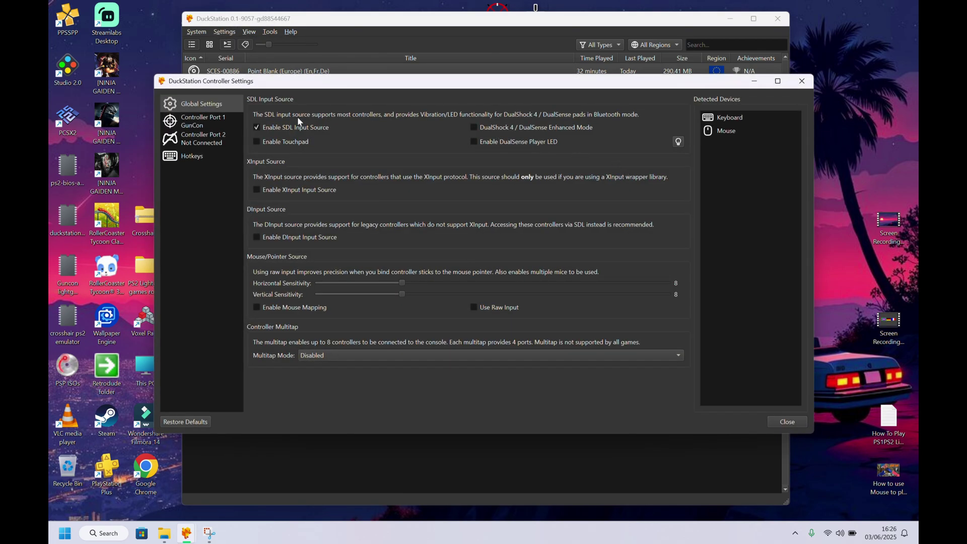
pyautogui.click(192, 127)
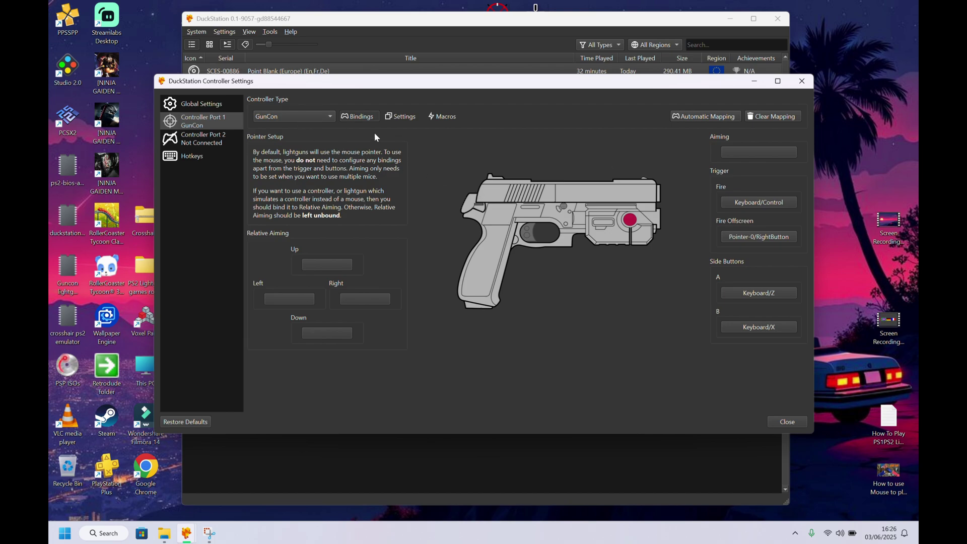
# - Try the Justifier controller type on Controller Port 1
pyautogui.click(322, 114)
pyautogui.press('Escape')
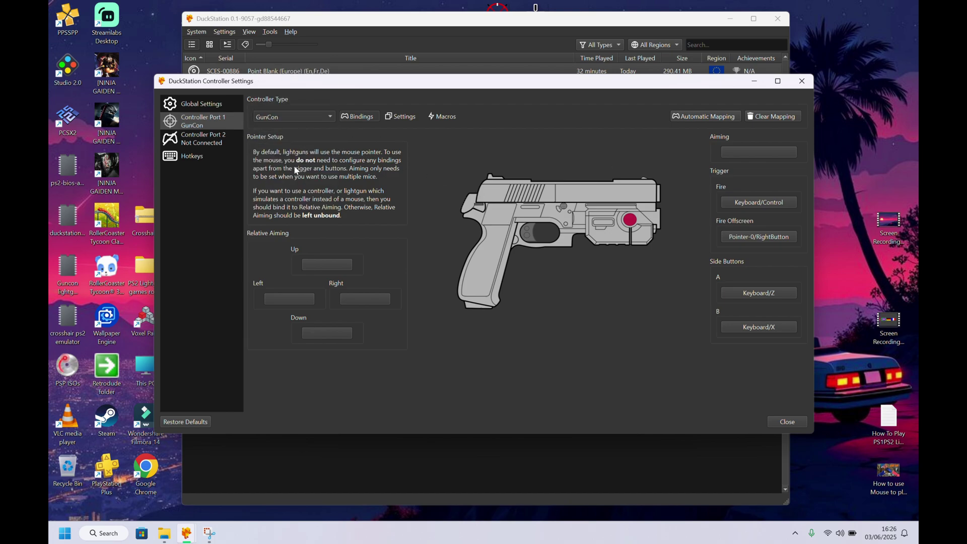
pyautogui.press('j')
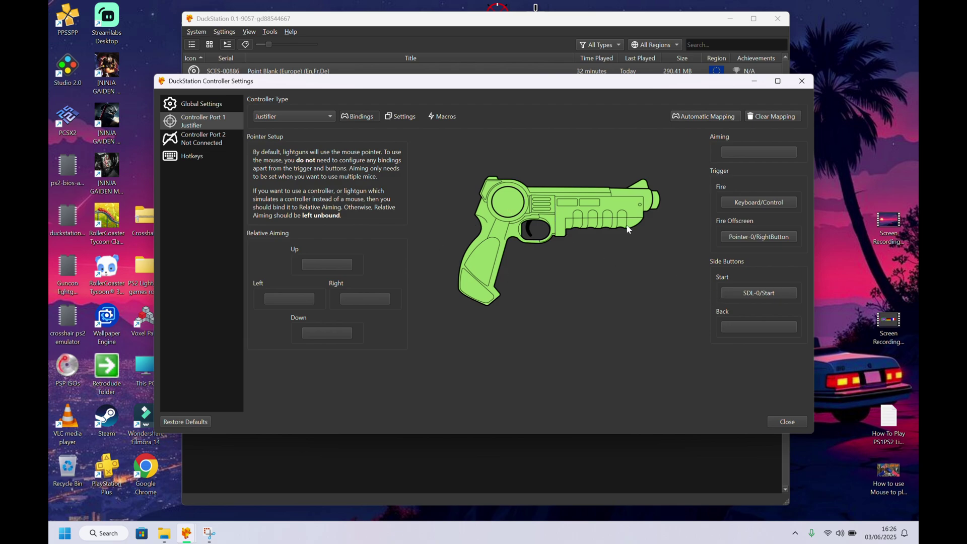
# - Set the controller type on Controller Port 1 to GunCon and open its device settings
pyautogui.click(298, 117)
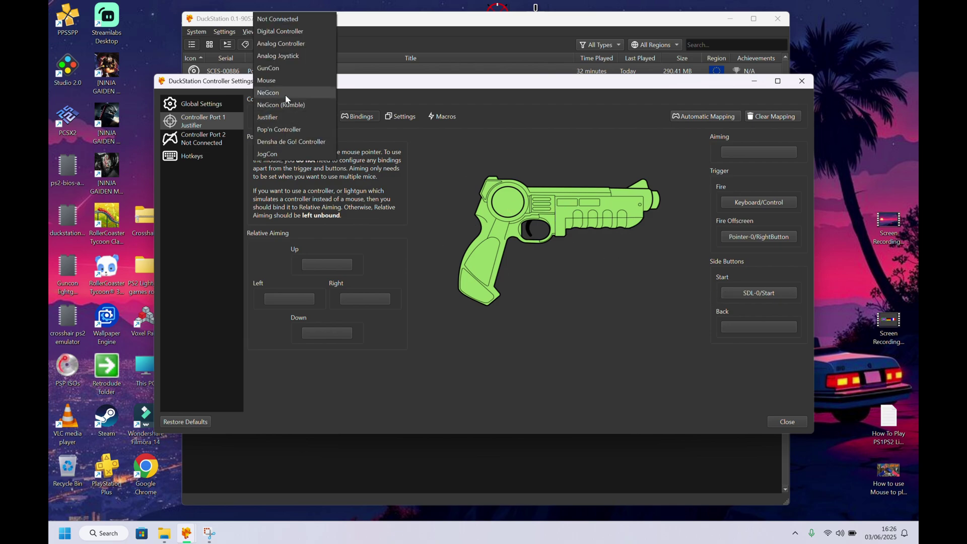
pyautogui.click(284, 68)
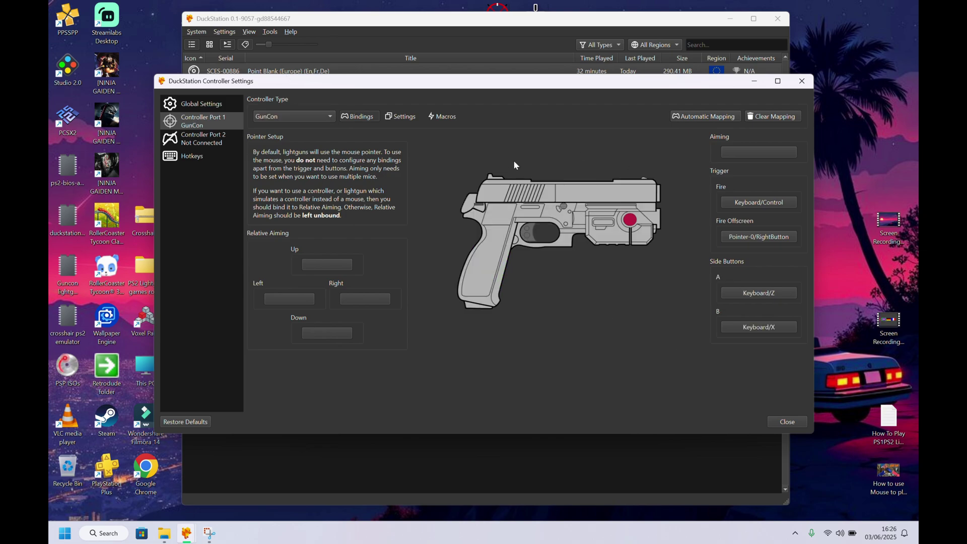
pyautogui.click(406, 119)
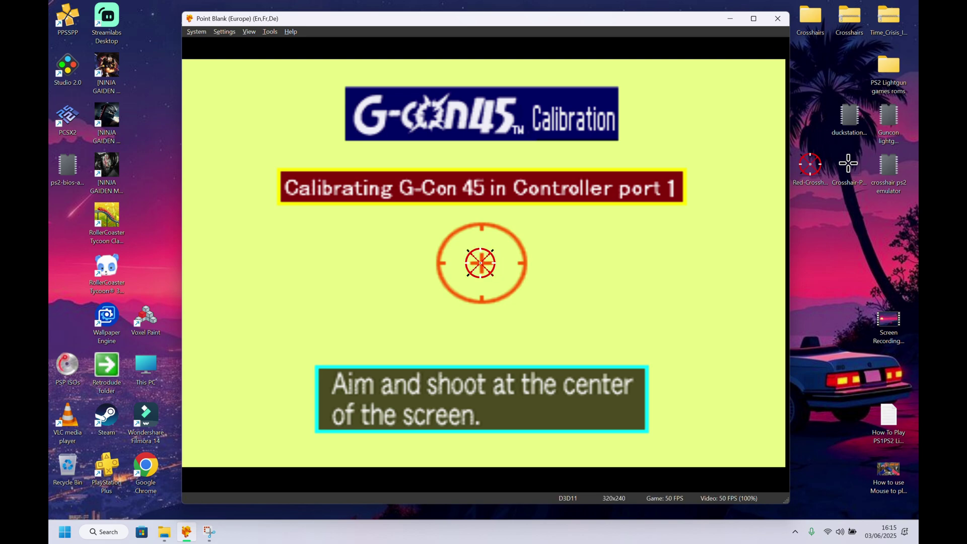
# - Calibrate the G-Con 45 on the center target in Point Blank and start an Arcade game without loading game data
pyautogui.click(482, 263)
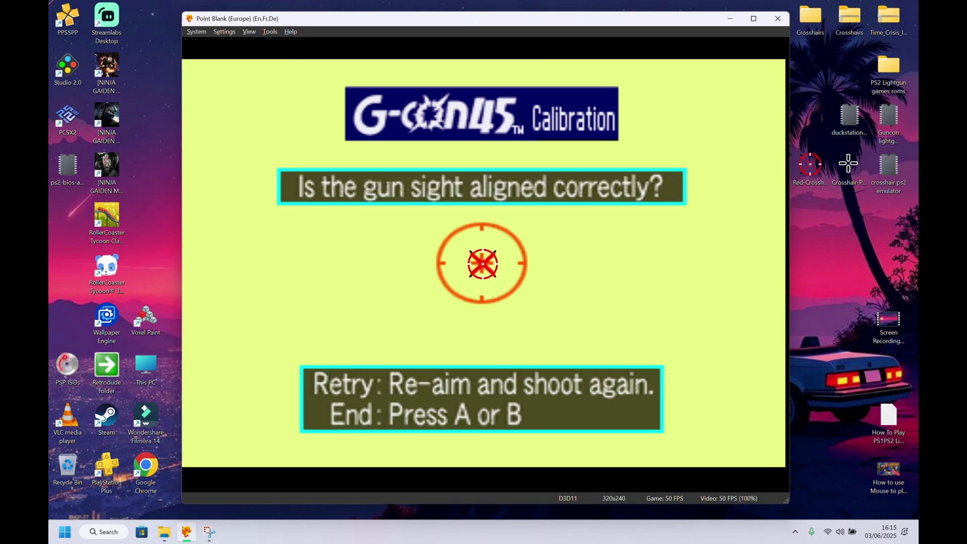
pyautogui.rightClick(483, 263)
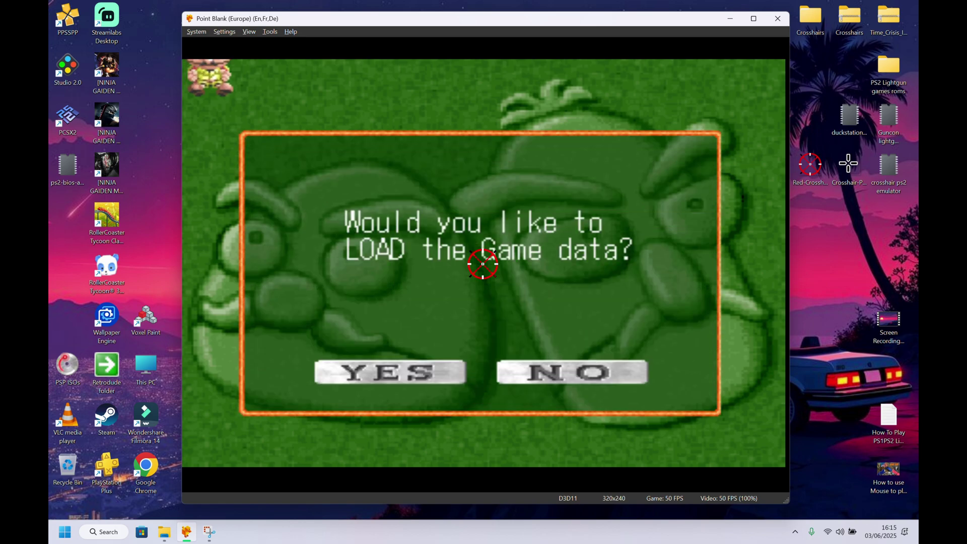
pyautogui.click(542, 367)
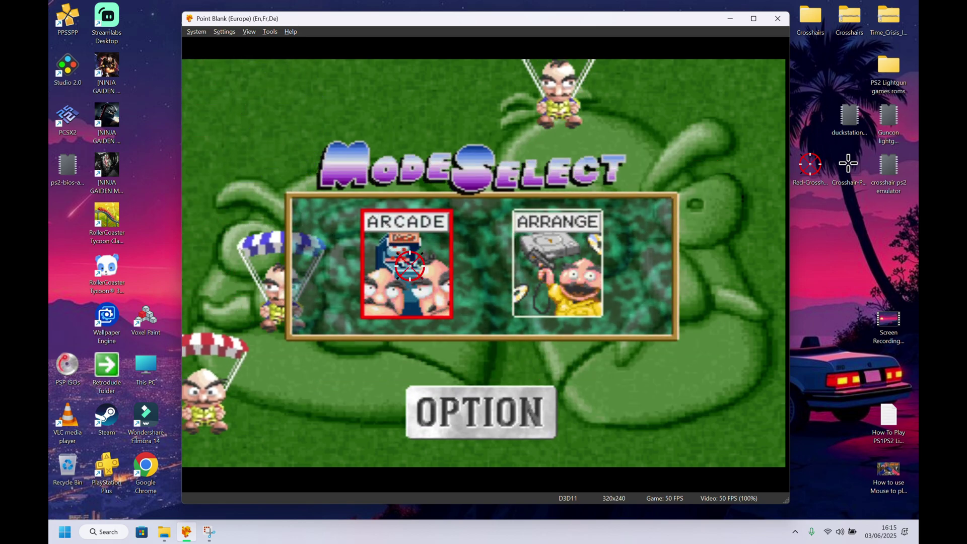
pyautogui.click(410, 266)
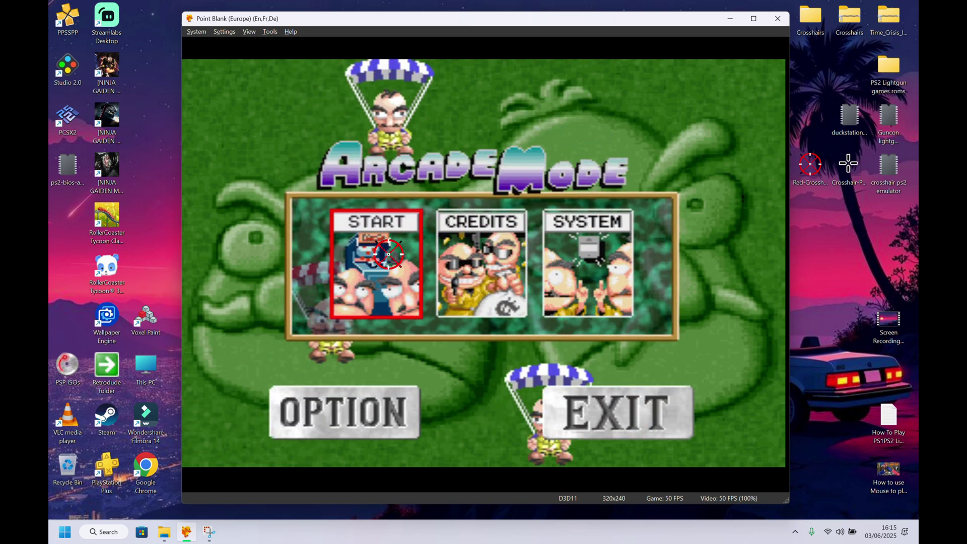
pyautogui.click(391, 252)
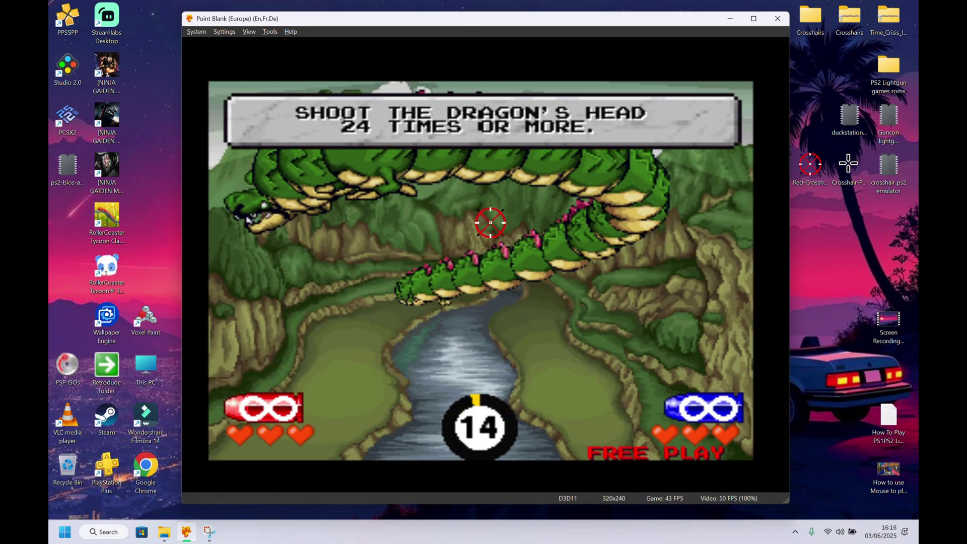
# - Test the red crosshair in Point Blank by shooting at the dragon's head
pyautogui.click(466, 251)
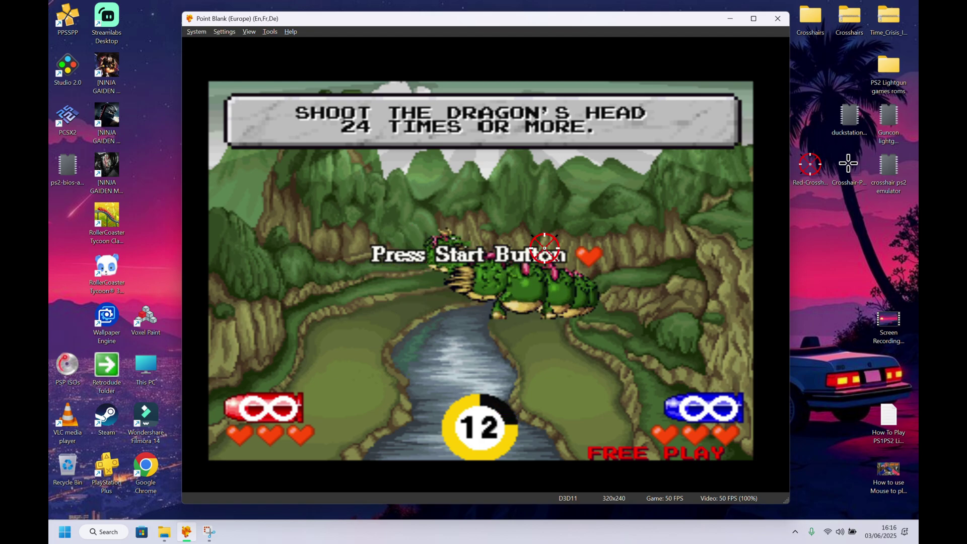
pyautogui.click(489, 260)
pyautogui.click(480, 235)
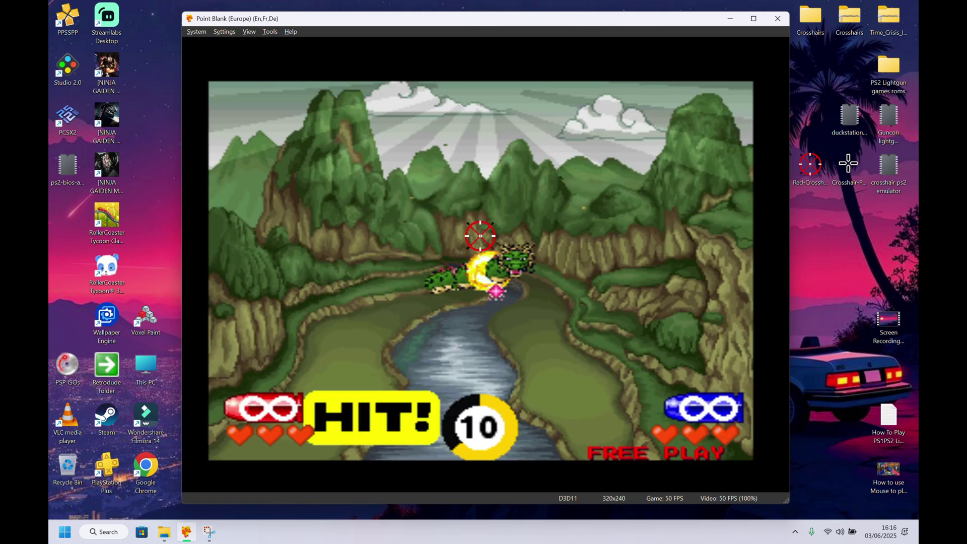
pyautogui.click(454, 257)
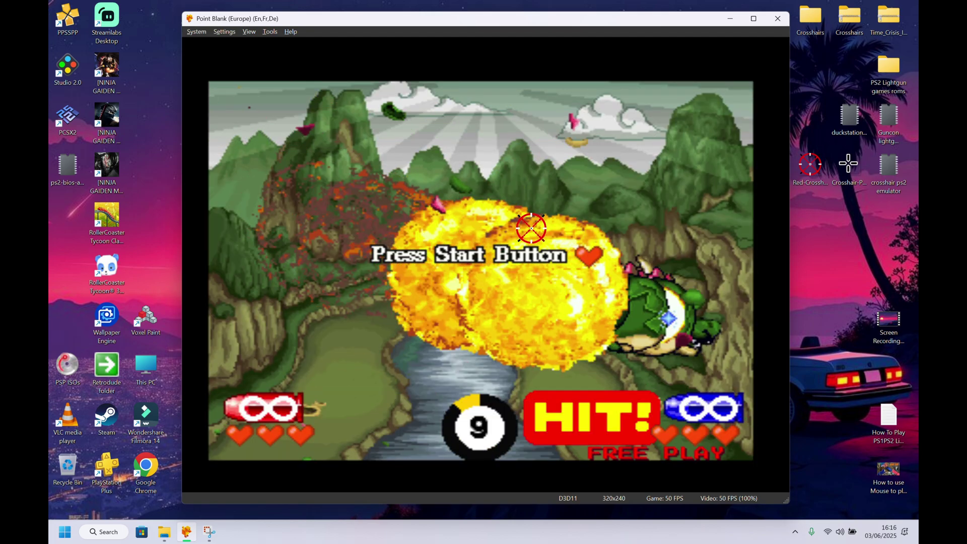